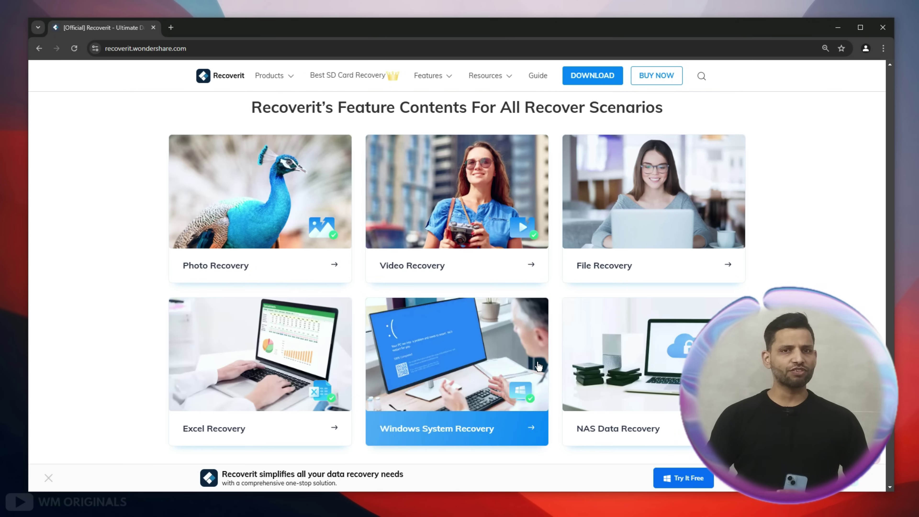
- Return to the top of recoverit.wondershare.com and start the Try It Free installer download
scroll(550, 355, "up", 5)
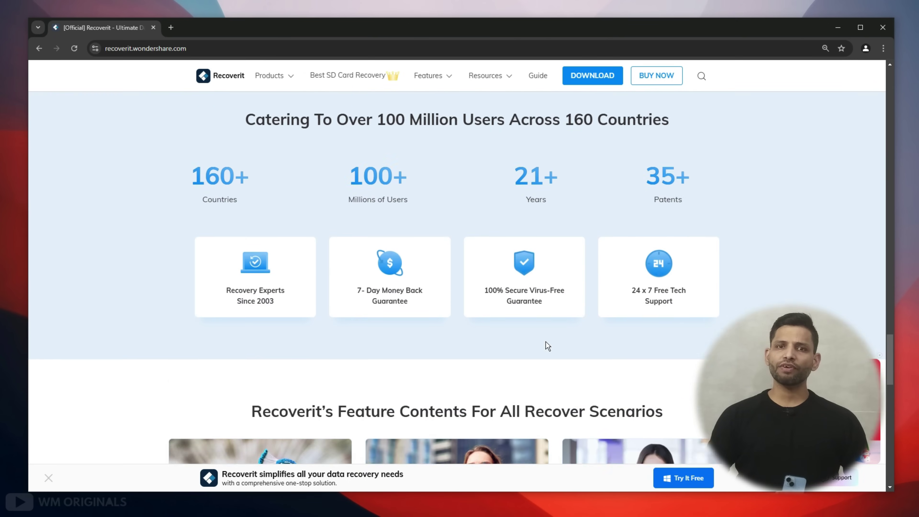
scroll(547, 342, "up", 15)
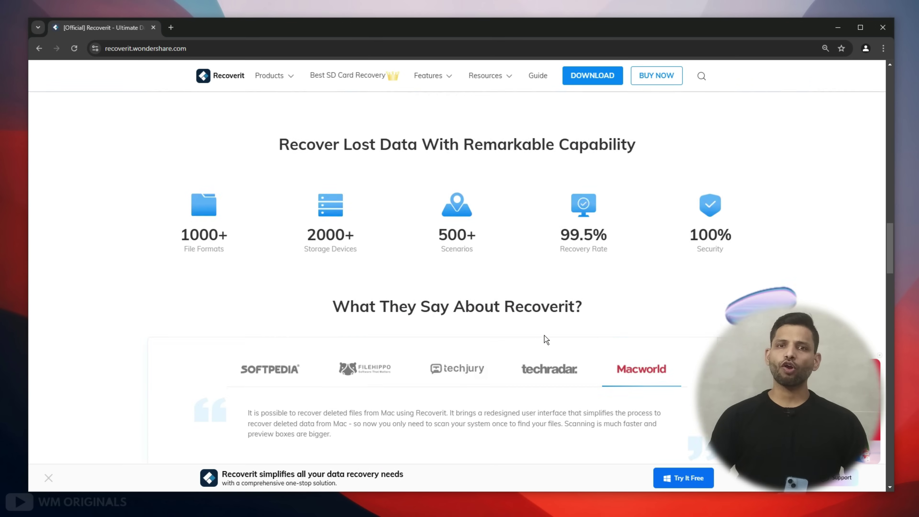
scroll(546, 340, "up", 15)
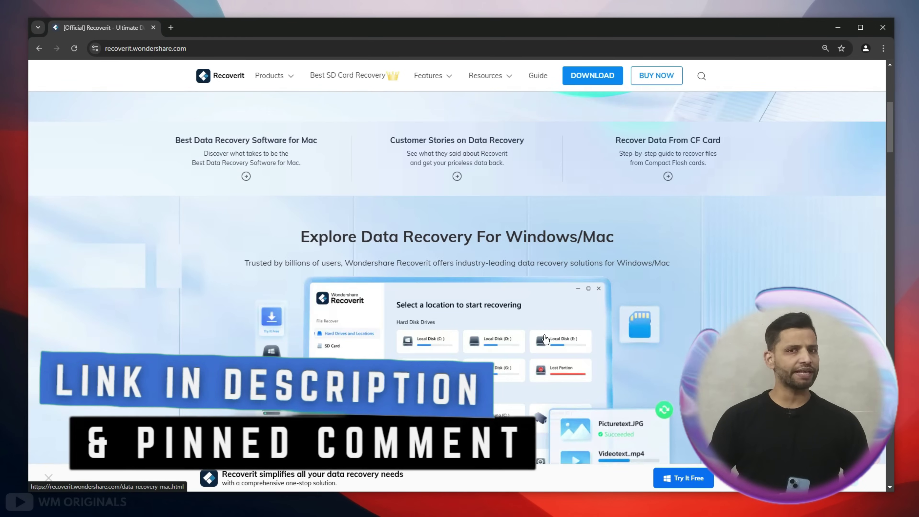
scroll(544, 338, "up", 10)
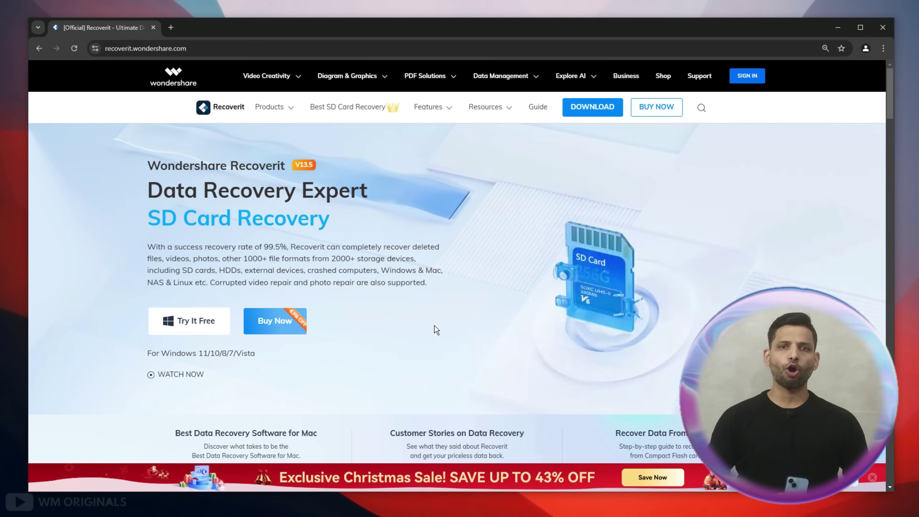
left_click(186, 321)
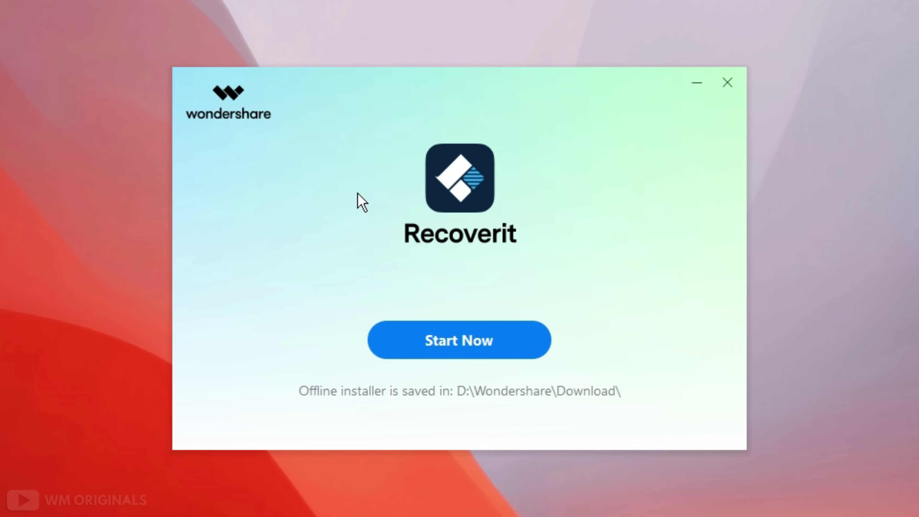
- Launch the newly installed Recoverit with Start Now
left_click(448, 343)
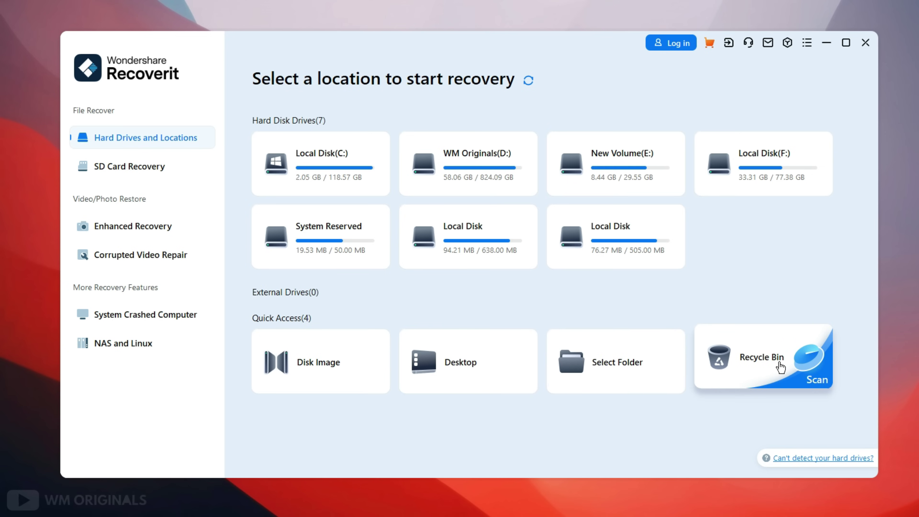
- Browse the SD Card, Enhanced, Corrupted Video Repair, Crashed Computer and NAS/Linux recovery pages
left_click(154, 166)
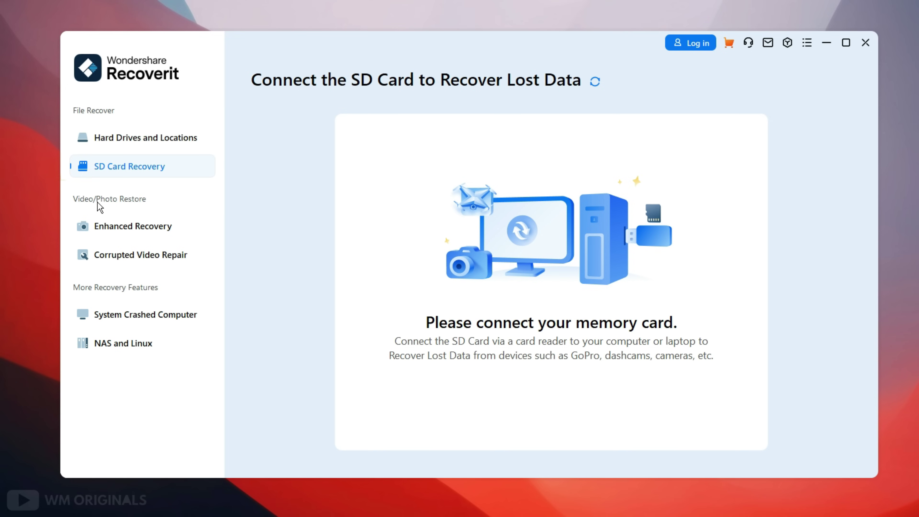
left_click(121, 228)
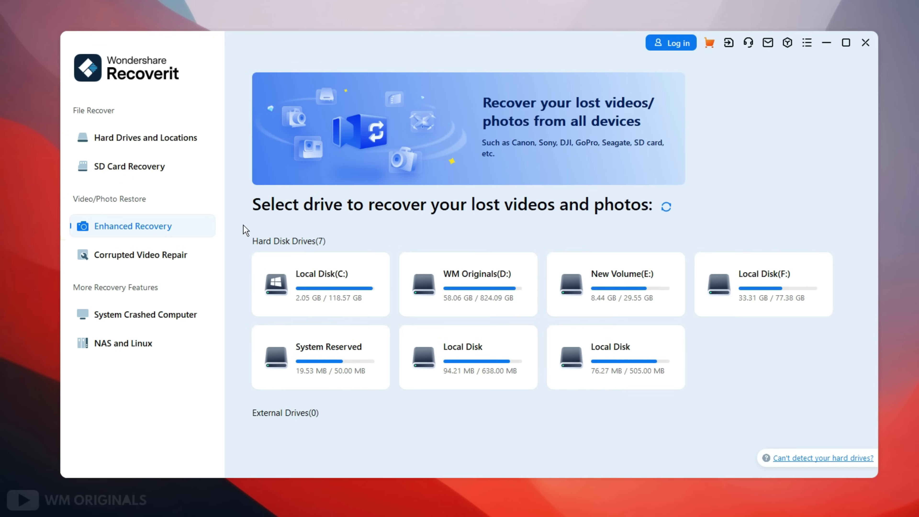
left_click(138, 255)
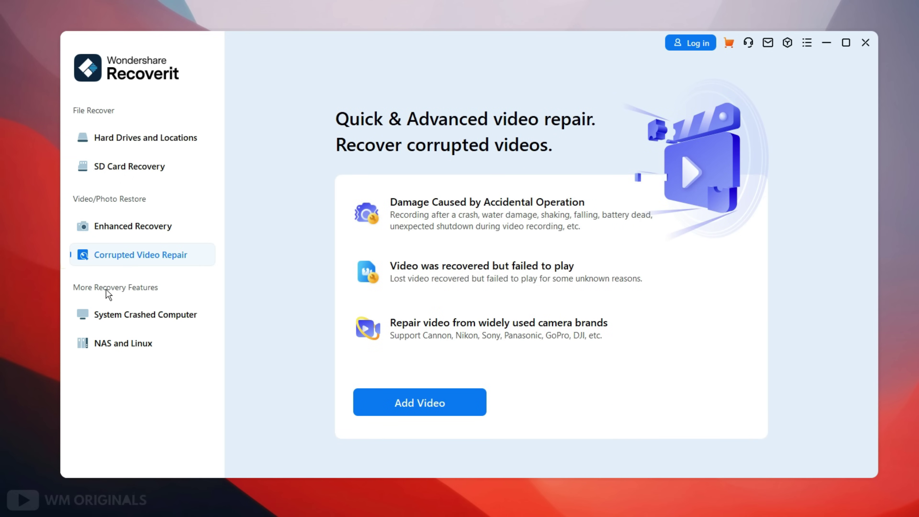
left_click(133, 318)
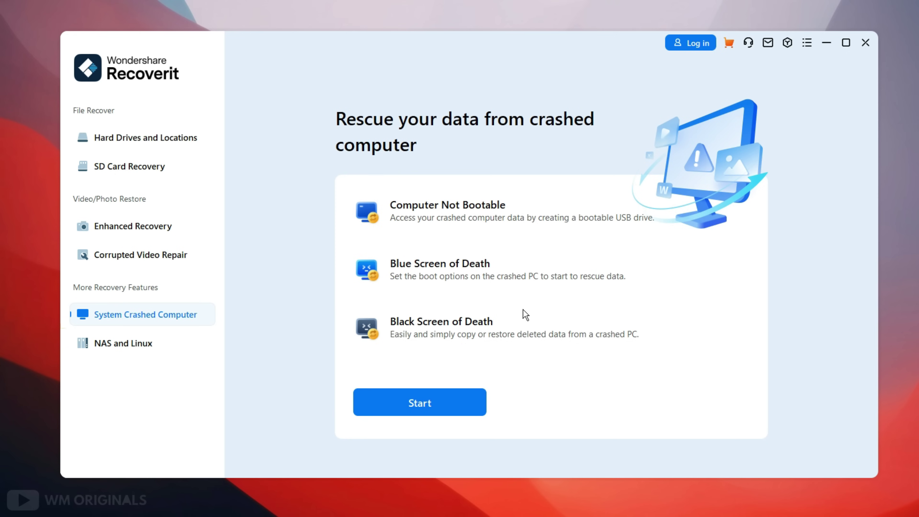
left_click(156, 346)
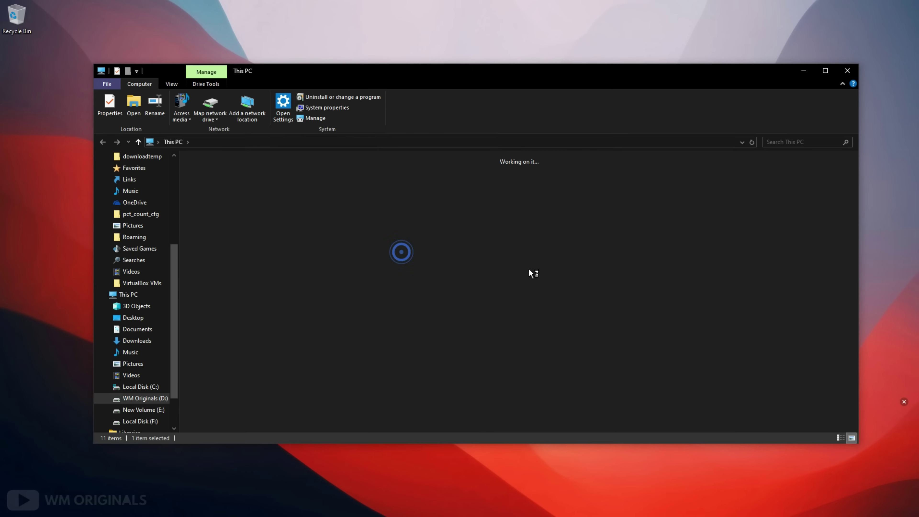
- Check the iPhone 14 folder's photos on drive D, then send the folder to the Recycle Bin
double_click(481, 194)
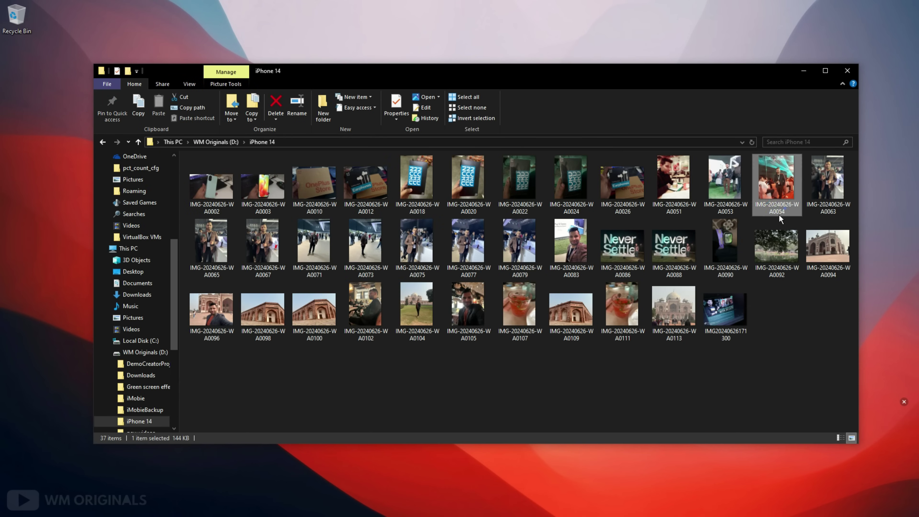
left_click(331, 318)
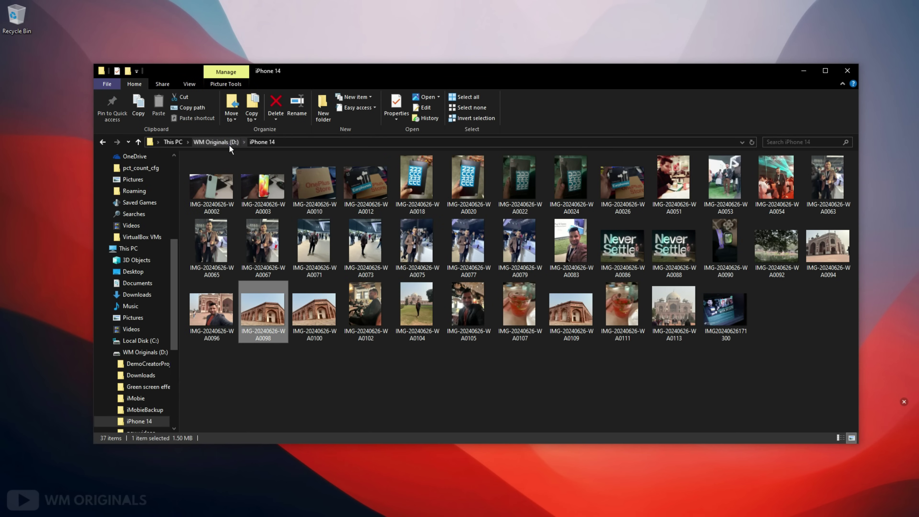
left_click(216, 142)
right_click(462, 201)
left_click(401, 408)
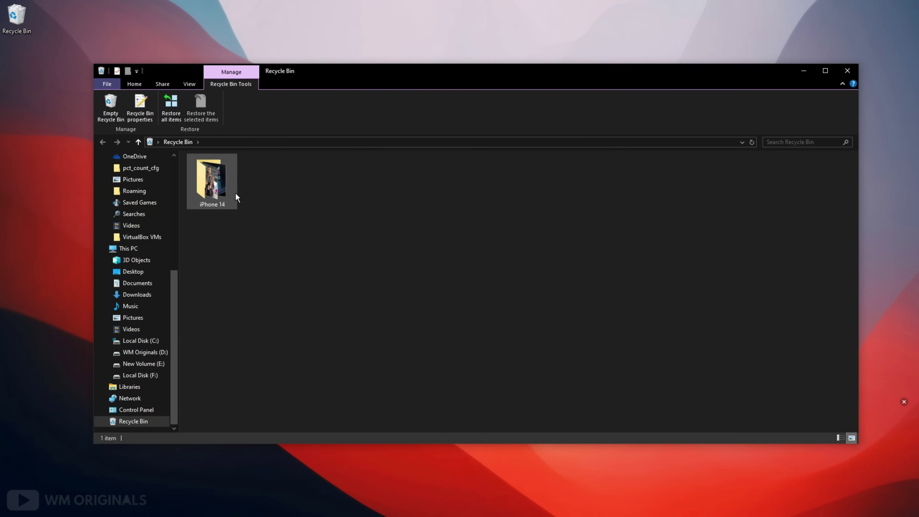
- Permanently delete the iPhone 14 folder from the Recycle Bin and close the window
left_click(229, 190)
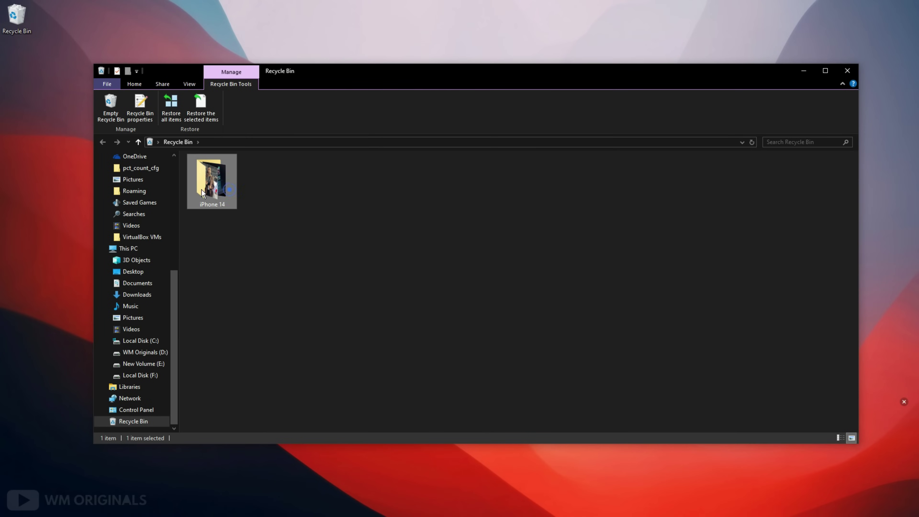
right_click(216, 187)
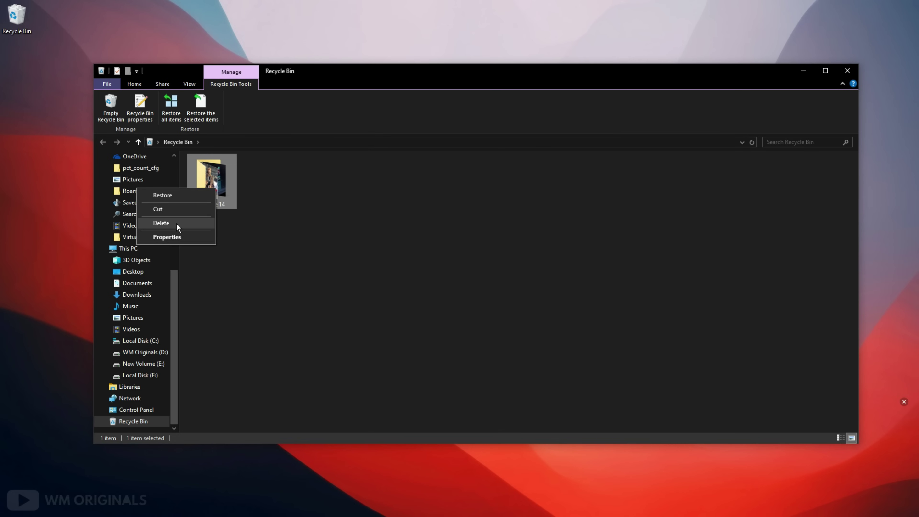
left_click(161, 223)
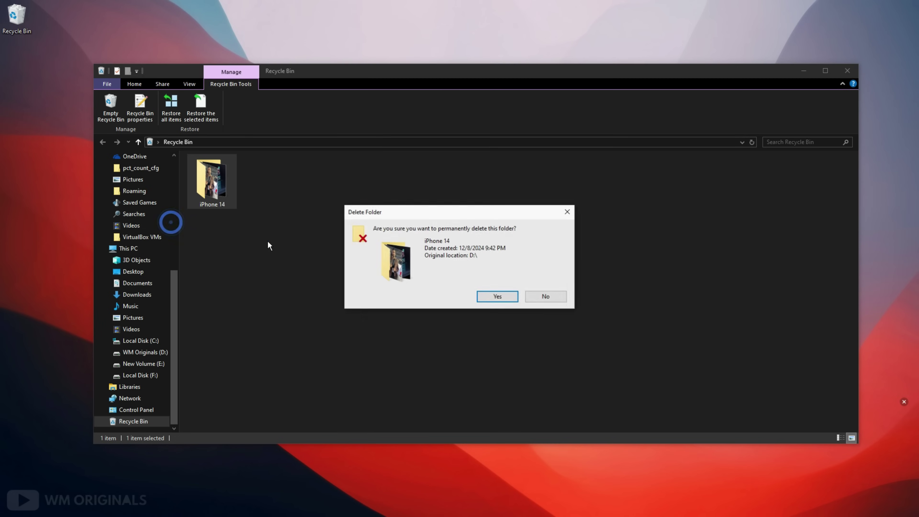
left_click(498, 295)
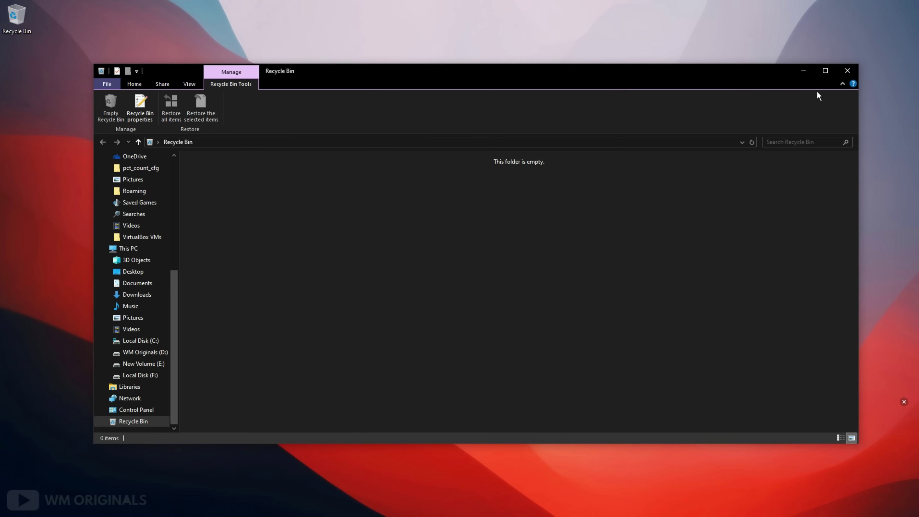
left_click(846, 70)
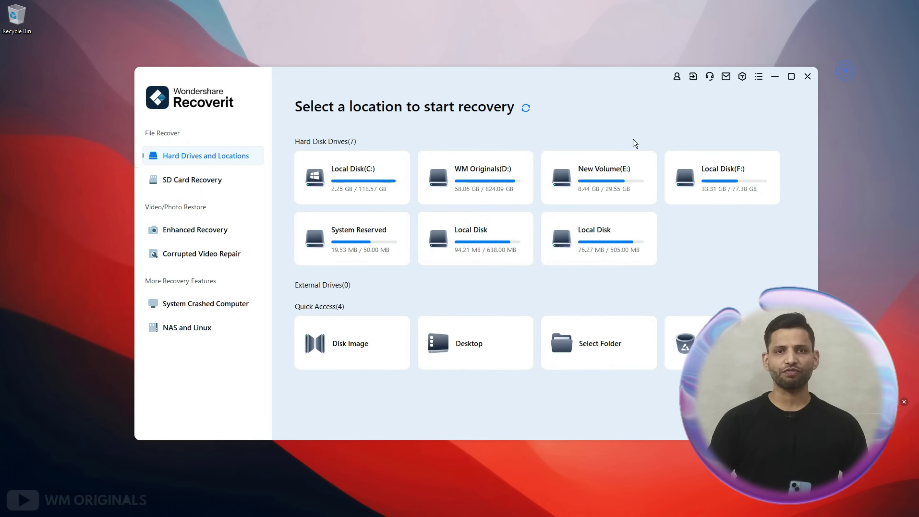
- Run a scan on the WM Originals (D:) drive card
mouse_move(623, 153)
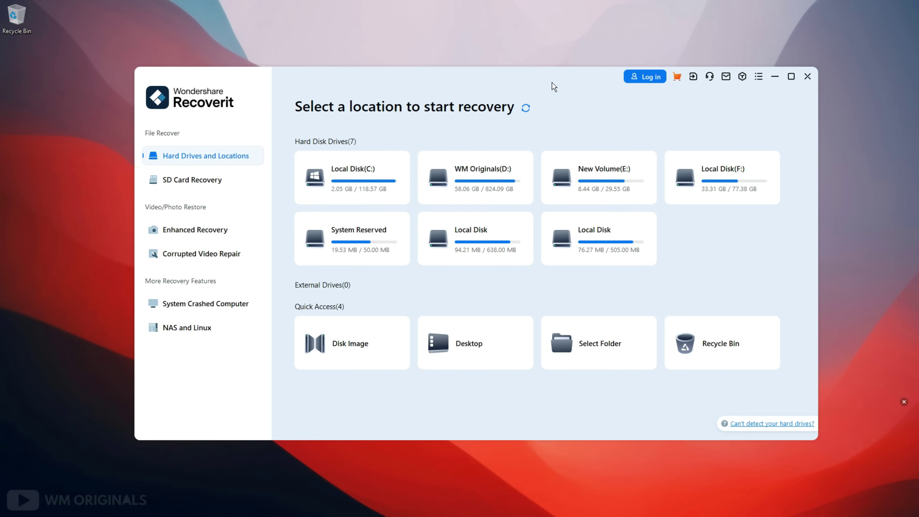
mouse_move(508, 181)
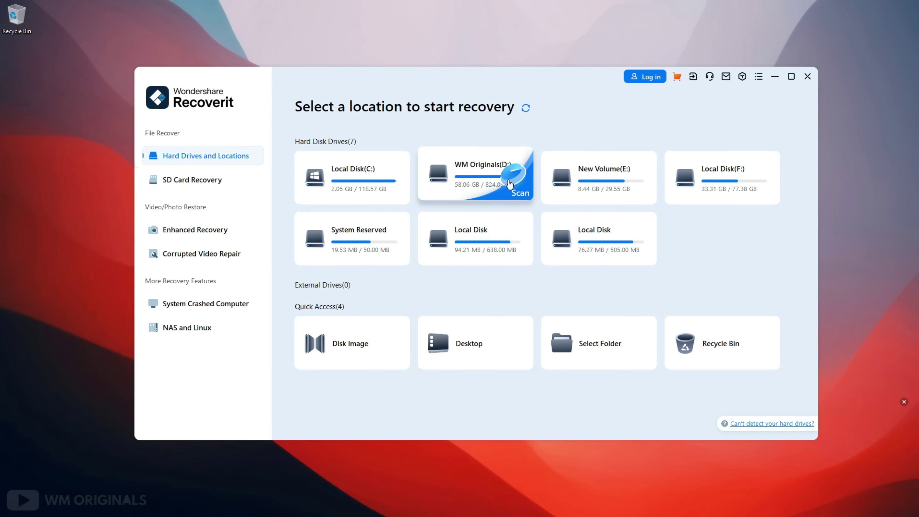
left_click(508, 183)
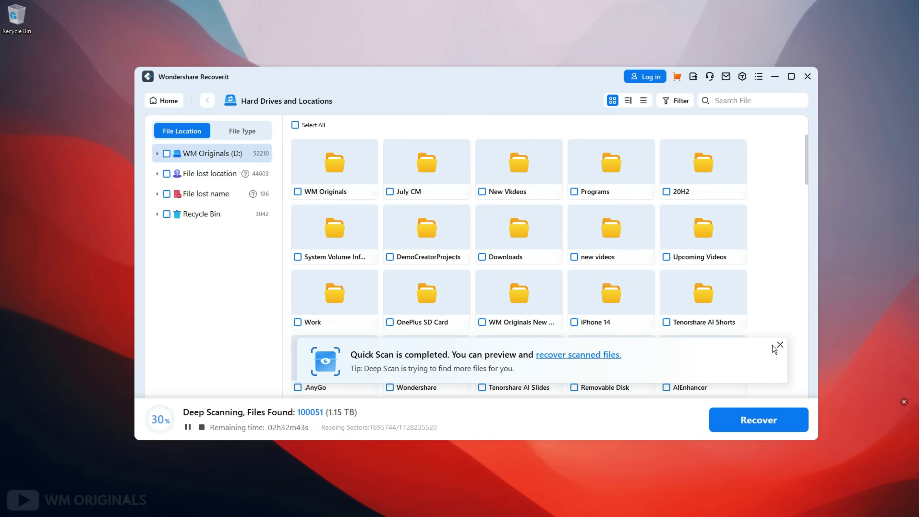
- Dismiss the quick-scan notice and open the found iPhone 14 folder
left_click(779, 345)
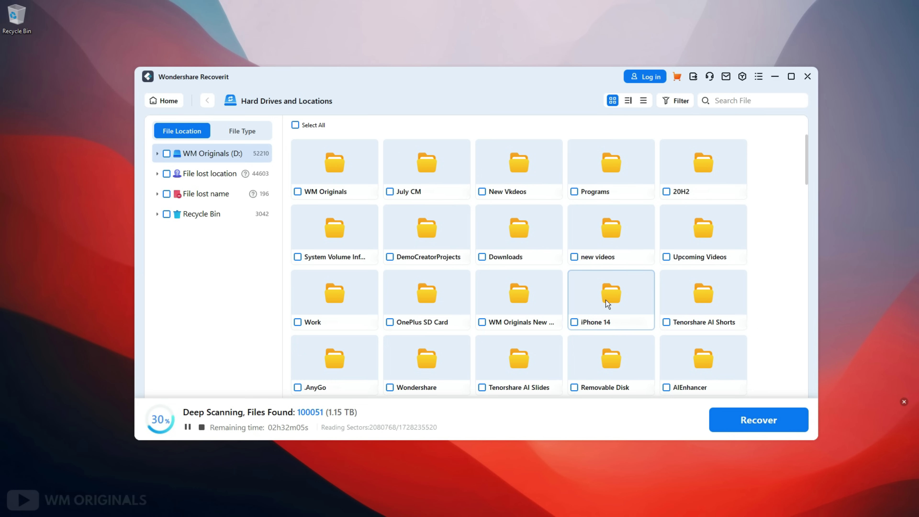
double_click(605, 299)
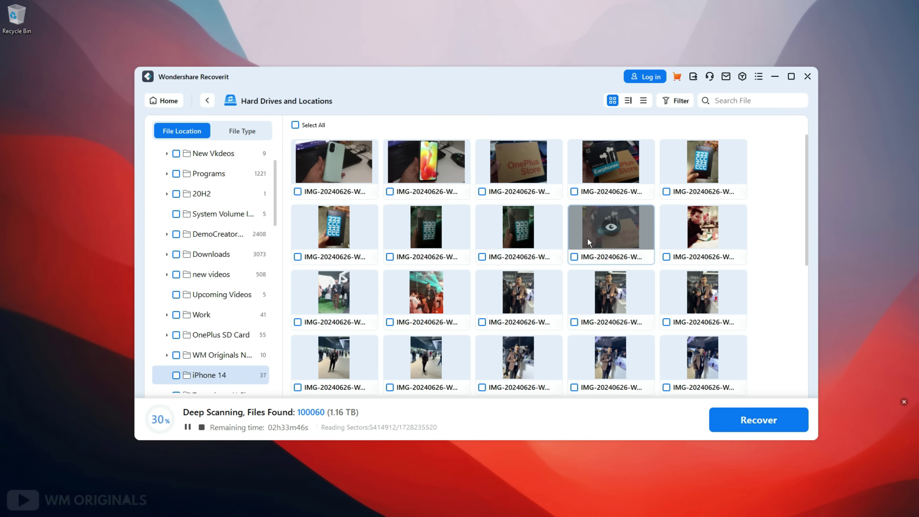
scroll(504, 261, "down", 5)
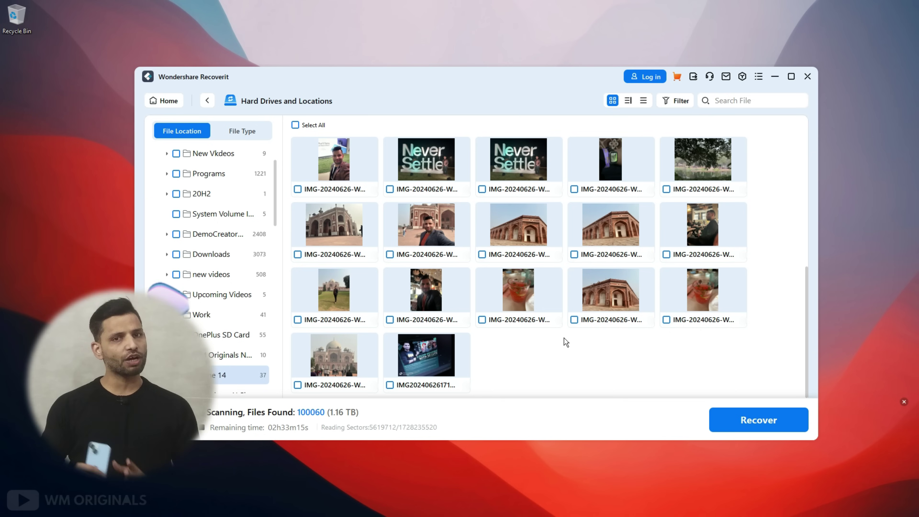
scroll(563, 338, "up", 10)
- Preview several found photos in sequence, then close the preview
left_click(701, 243)
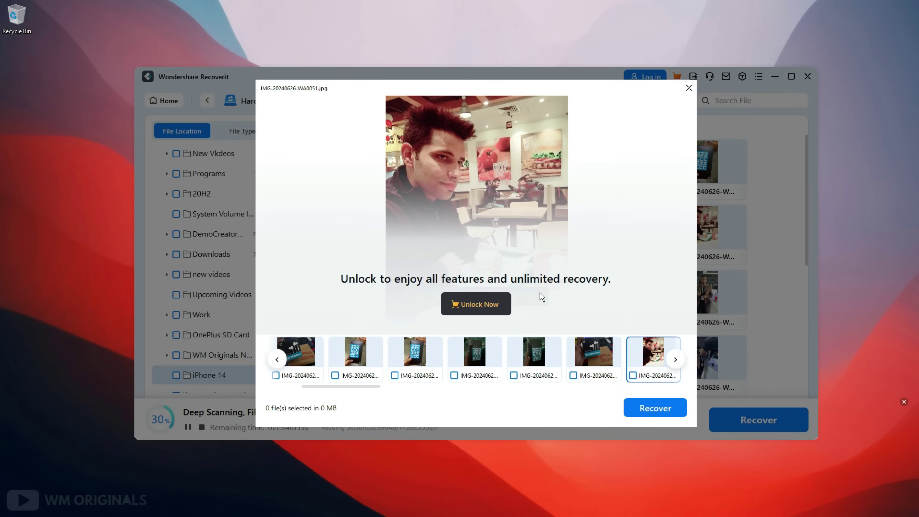
left_click(674, 360)
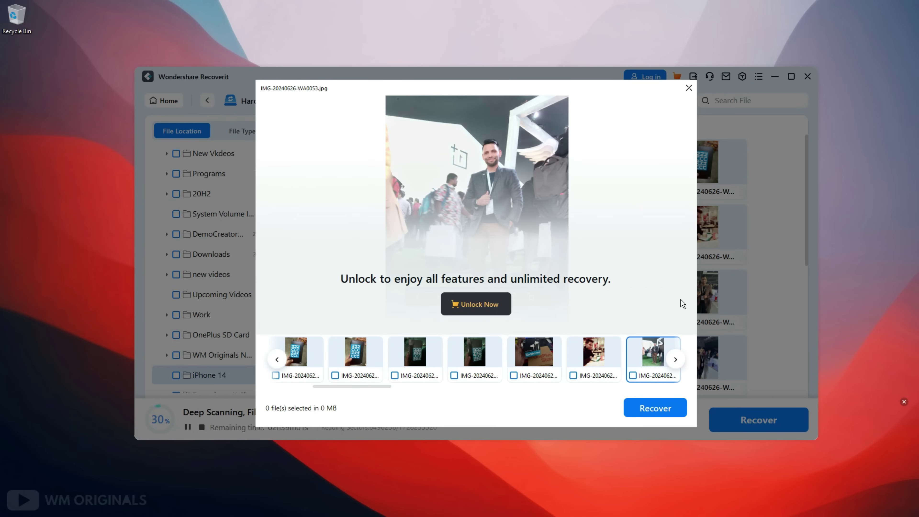
left_click(674, 360)
key("Right")
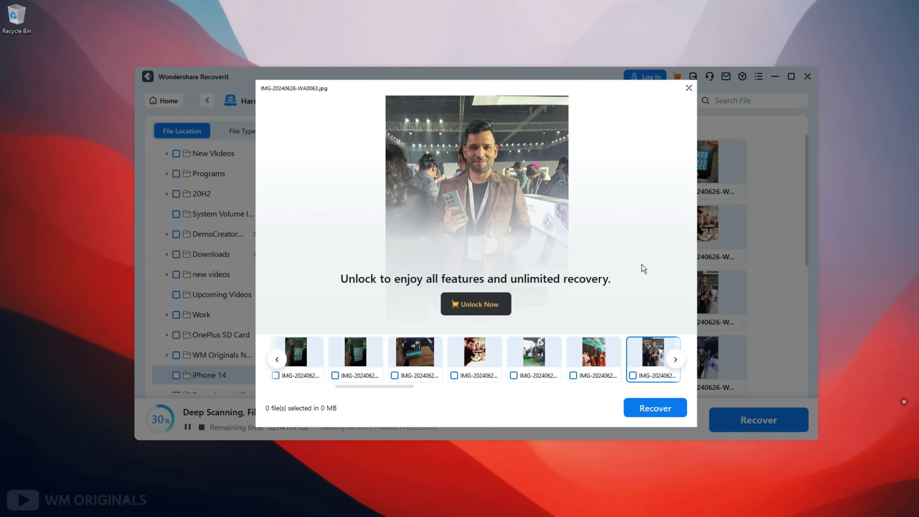
left_click(675, 360)
left_click(688, 88)
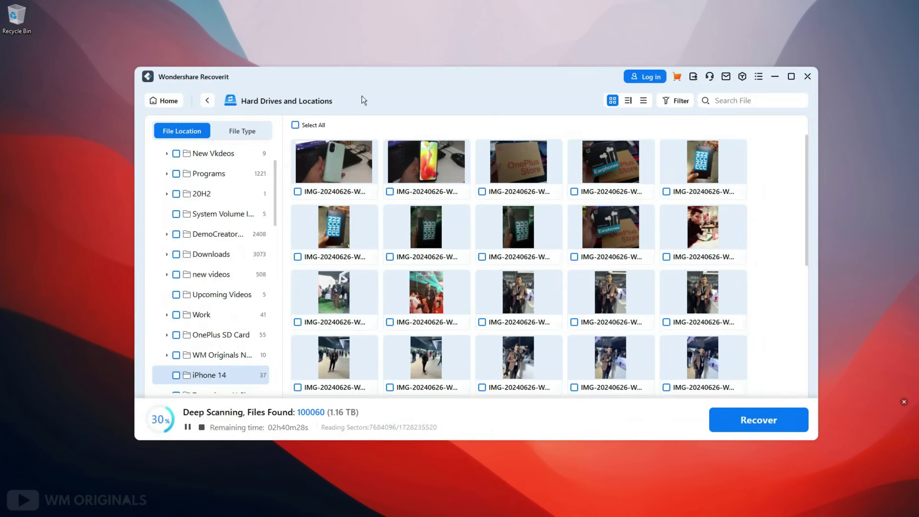
- Select all 37 photos in the iPhone 14 folder and start recovering them
left_click(295, 125)
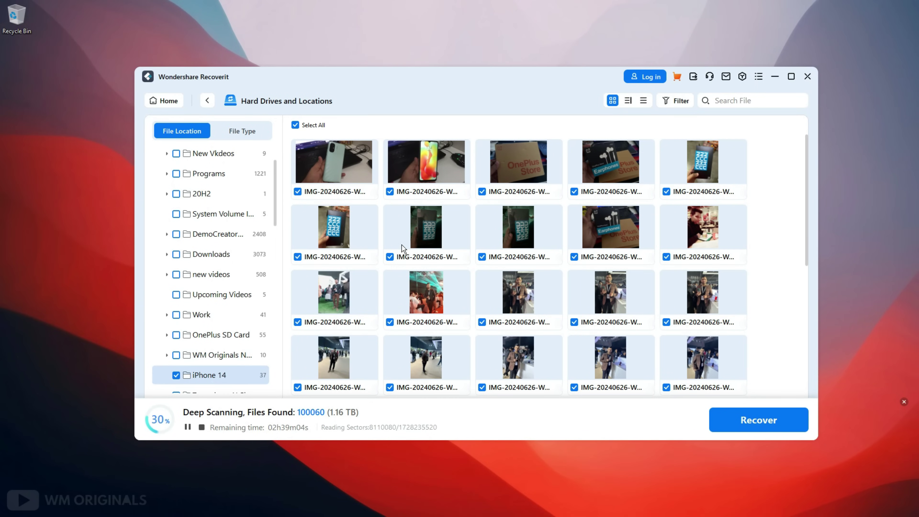
mouse_move(494, 288)
left_click(763, 422)
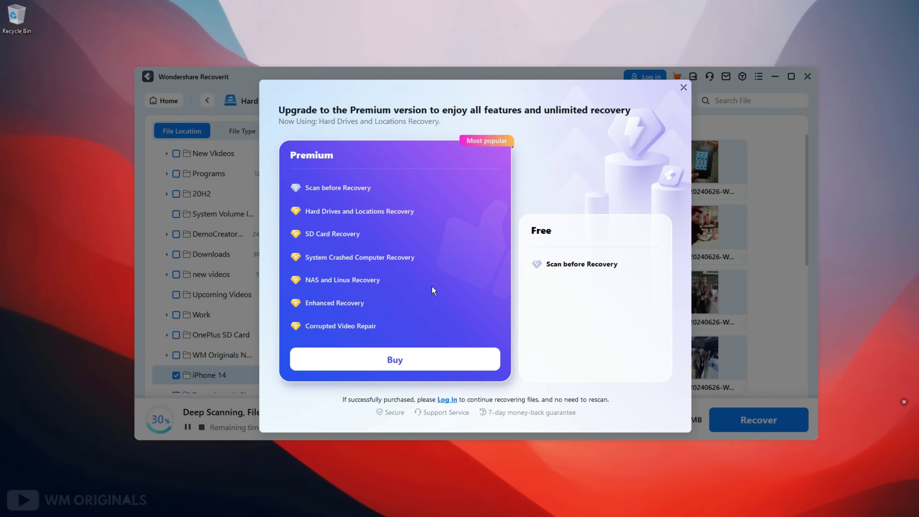
- View the Premium checkout, return to Recoverit, log in, and retry recovering the 37 files
left_click(390, 362)
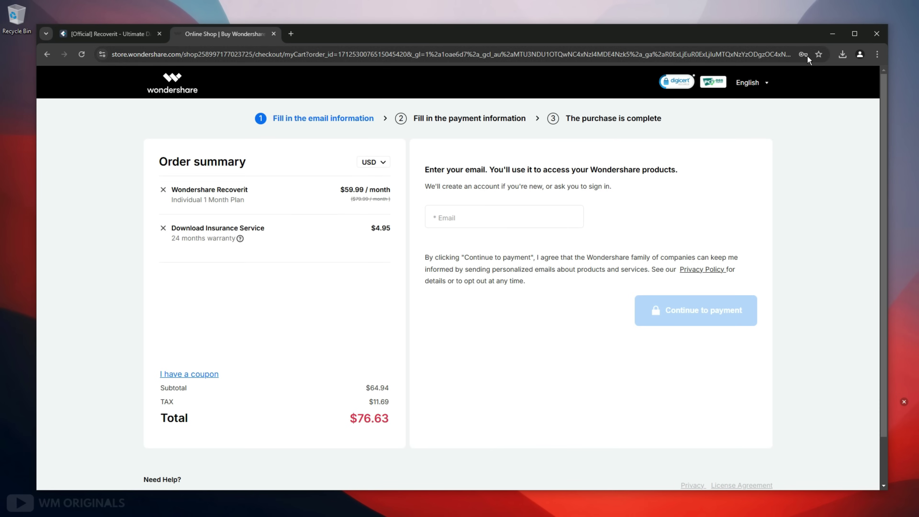
left_click(832, 33)
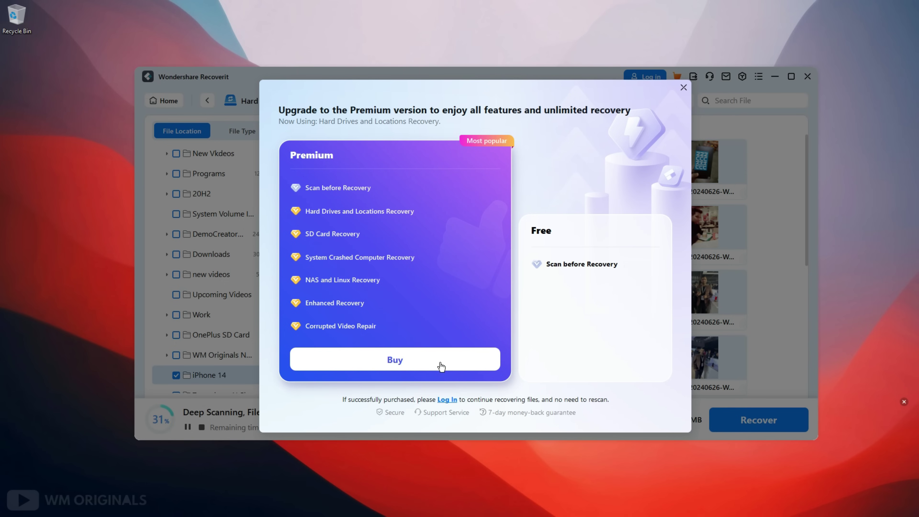
left_click(447, 399)
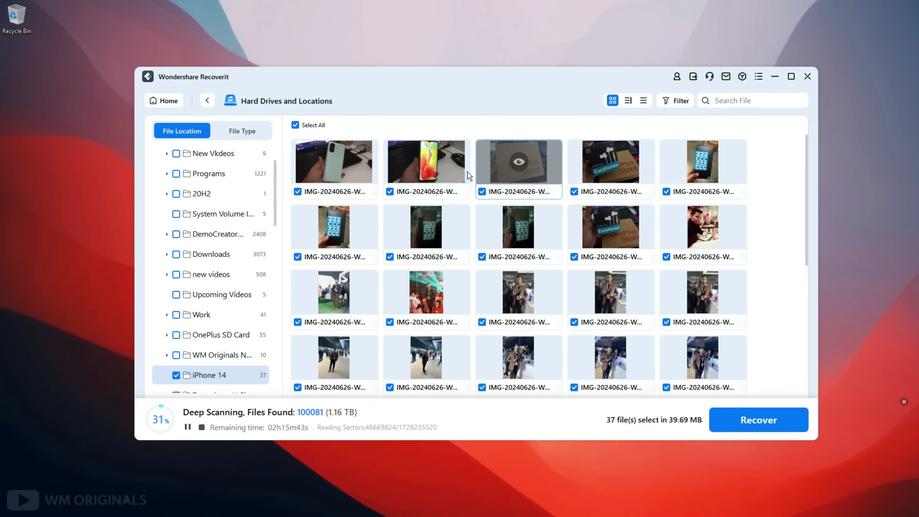
left_click(729, 409)
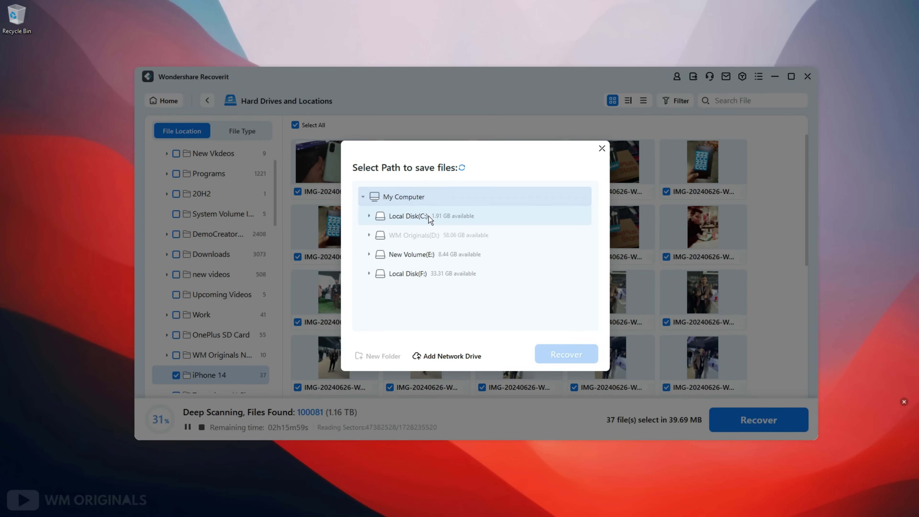
- Save the 37 recovered photos to New Volume (E:)
left_click(419, 252)
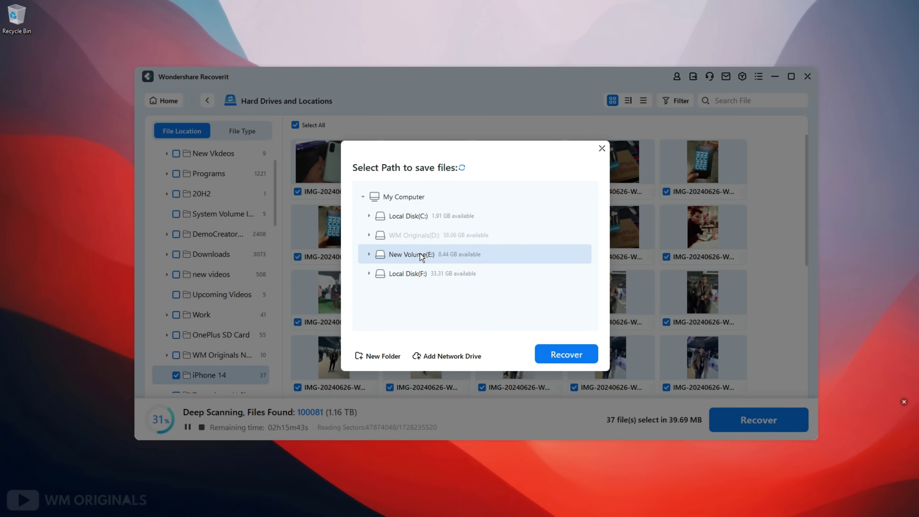
left_click(556, 356)
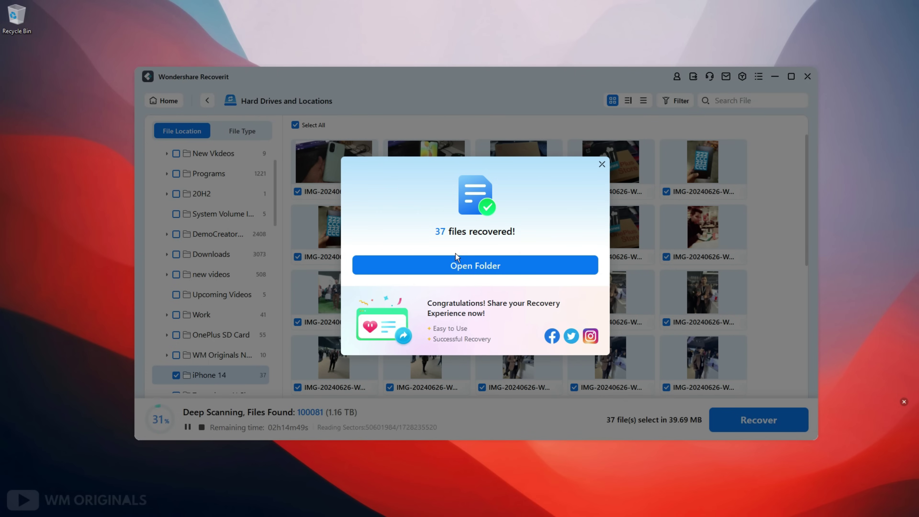
- Open the recovered iPhone 14 folder on drive E and view IMG-20240626-WA0051.jpg in Photos
left_click(593, 266)
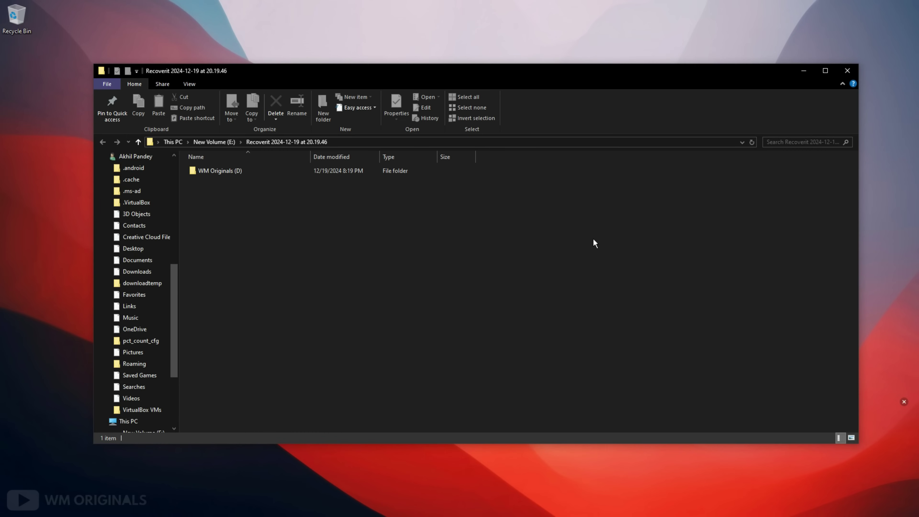
double_click(234, 172)
double_click(227, 172)
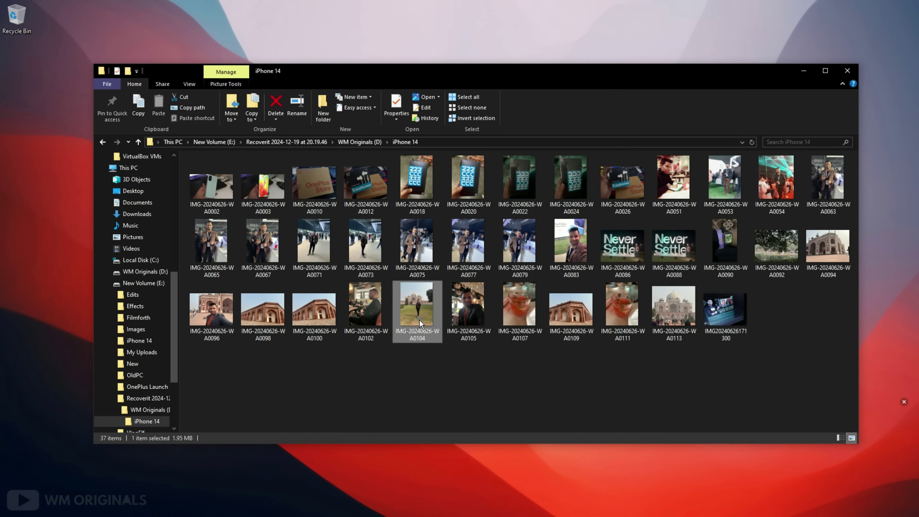
left_click(571, 311)
left_click(675, 182)
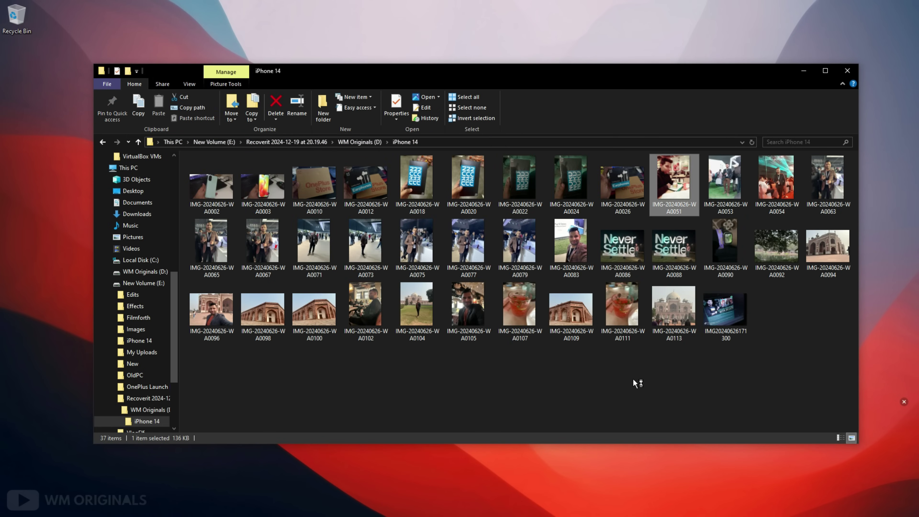
double_click(670, 187)
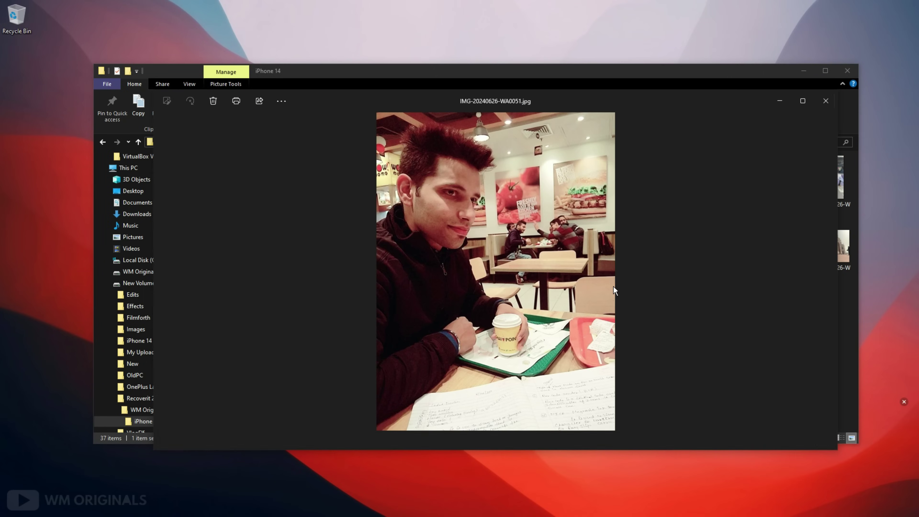
- Step through the recovered photos WA0053, WA0086 and WA0096 to IMG-20240626-WA0105.jpg, checking each opens intact
left_click(831, 270)
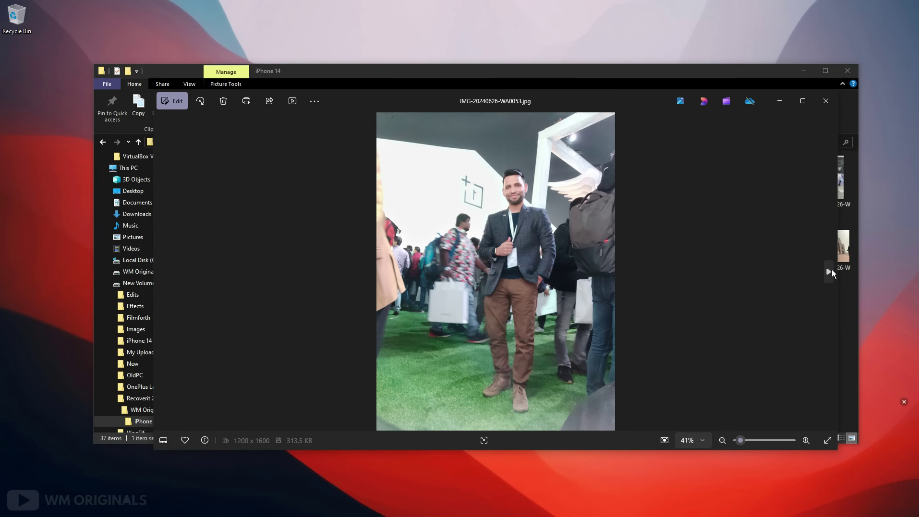
left_click(831, 270)
left_click(831, 270)
left_click(830, 271)
left_click(831, 272)
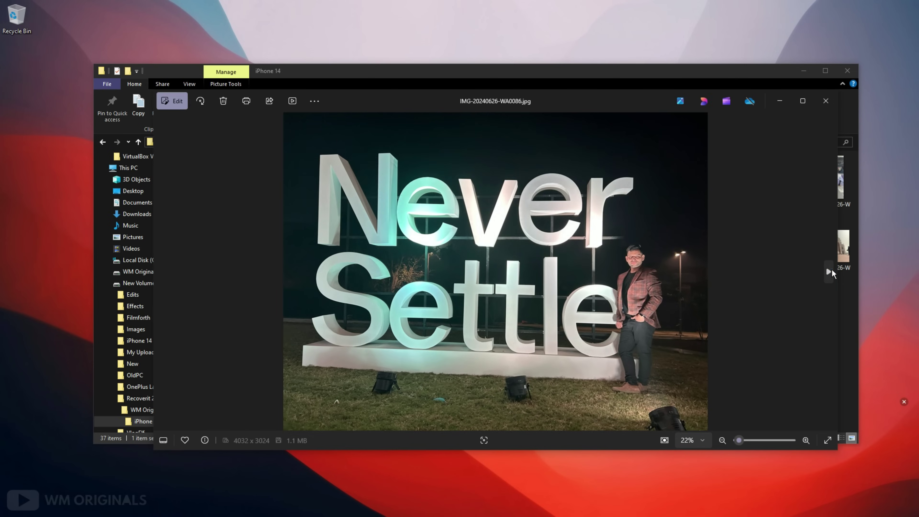
left_click(830, 272)
left_click(829, 273)
left_click(828, 272)
left_click(828, 272)
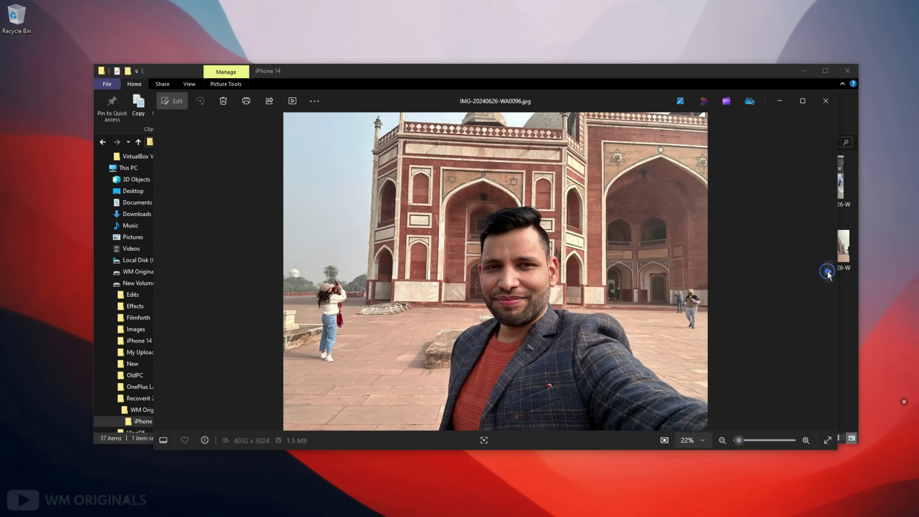
left_click(828, 273)
left_click(827, 274)
left_click(827, 273)
left_click(827, 273)
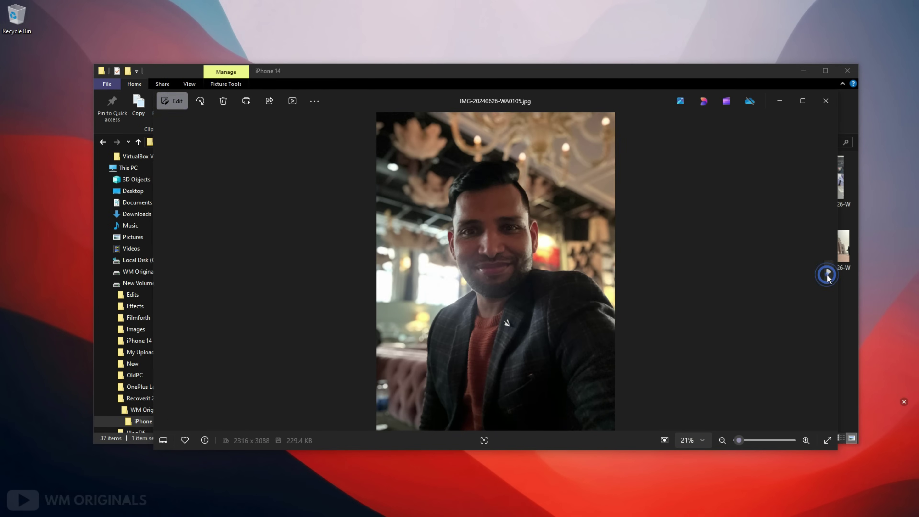